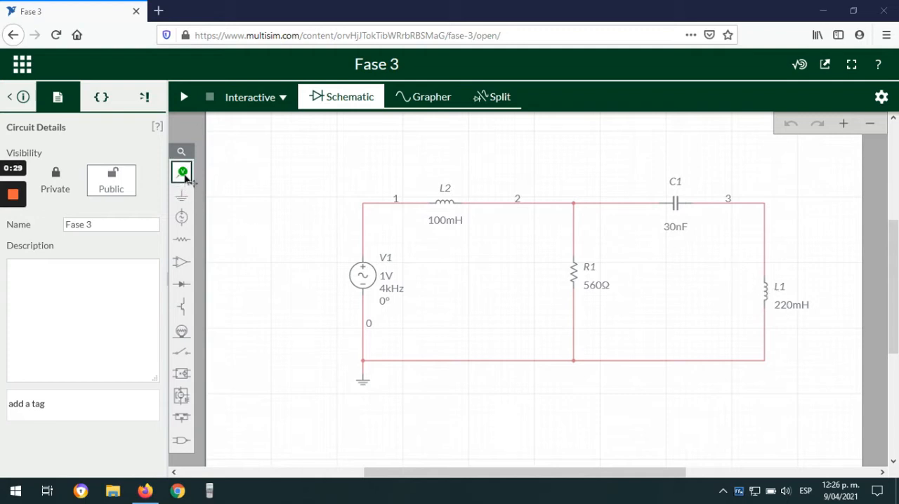
Step: Place a voltage probe on node 3 at the corner above inductor L1, and briefly run the interactive simulation
mouse_move(184, 175)
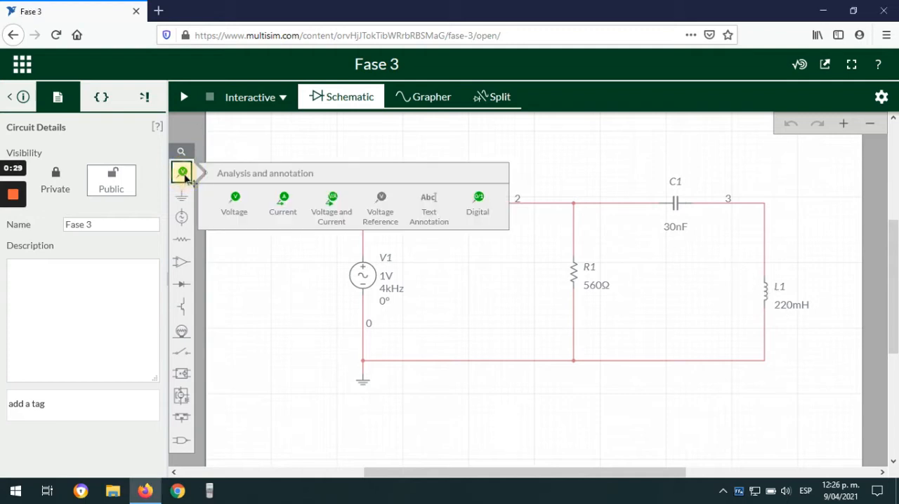
left_click(228, 206)
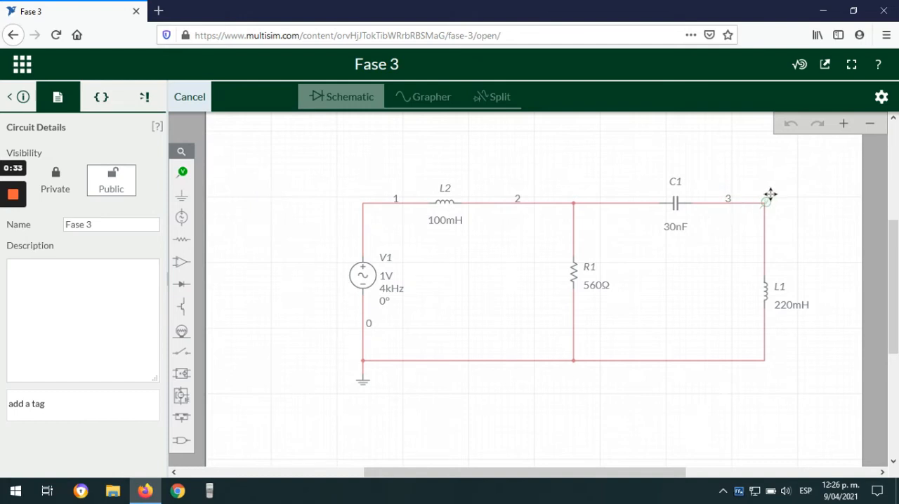
left_click(772, 192)
left_click(791, 244)
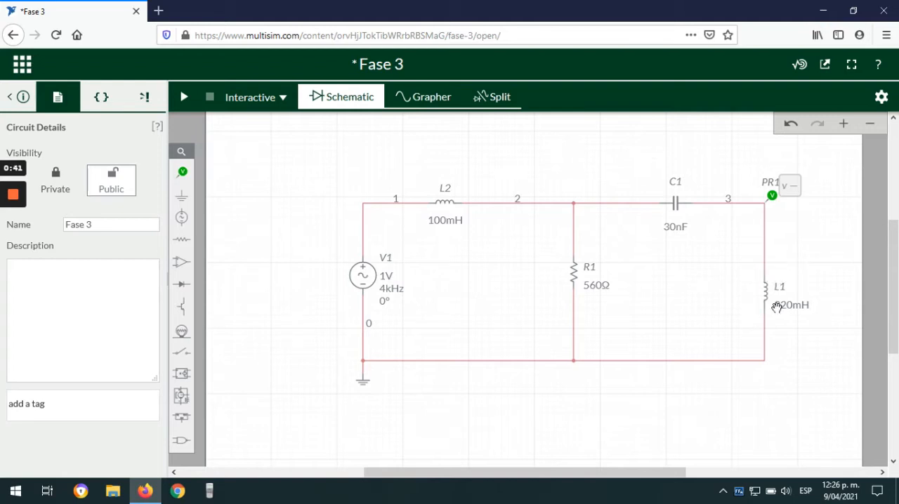
left_click(184, 97)
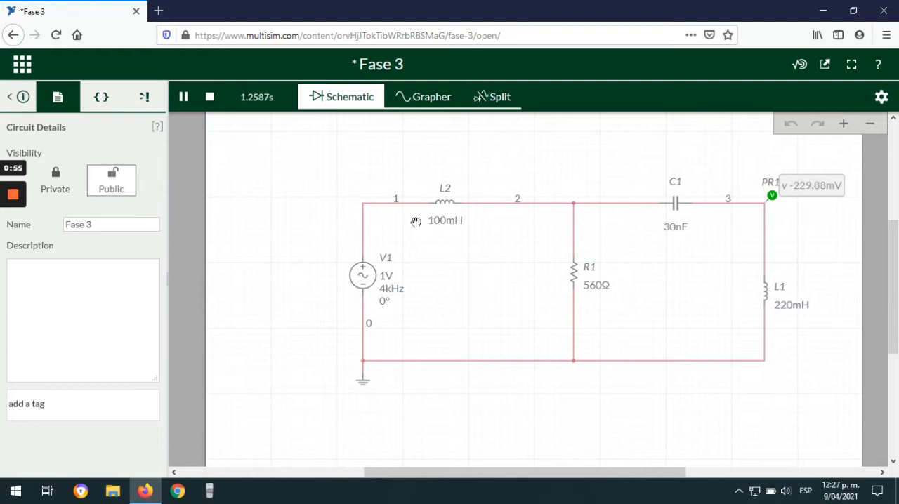
left_click(209, 97)
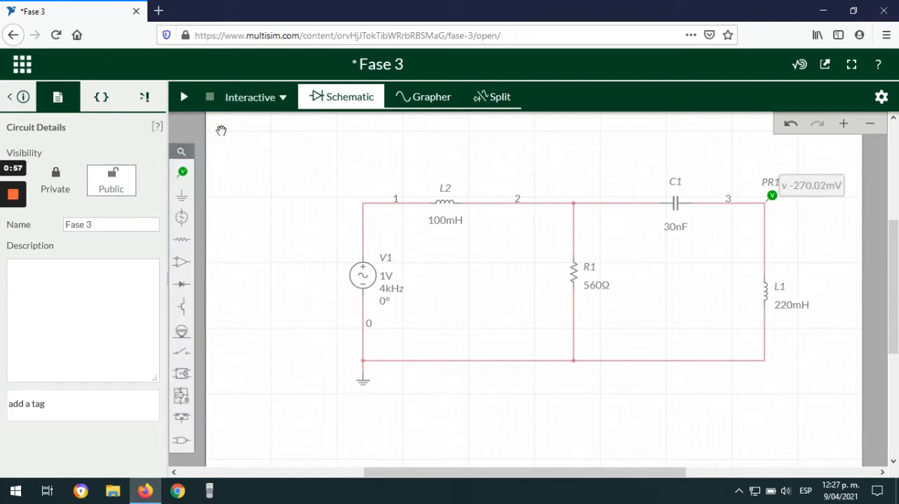
Step: Set the node 3 probe to show periodic measurements instead of instantaneous ones in interactive simulation
left_click(773, 195)
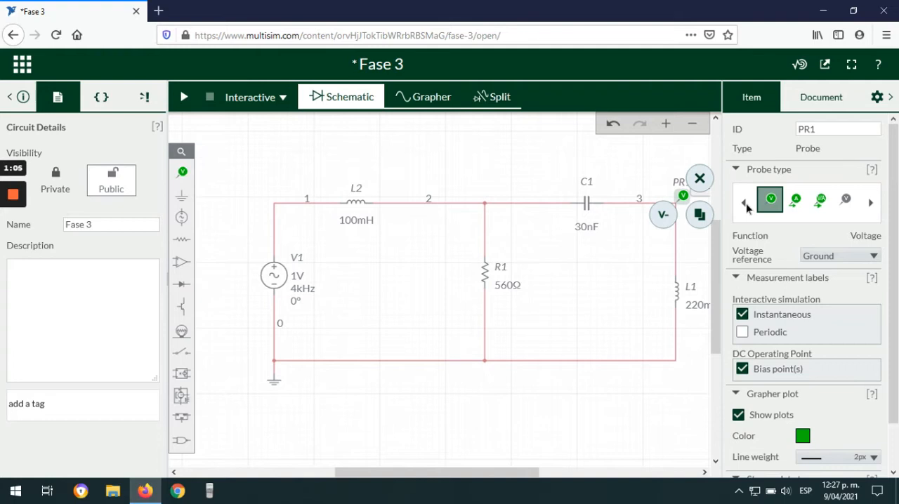
left_click(742, 334)
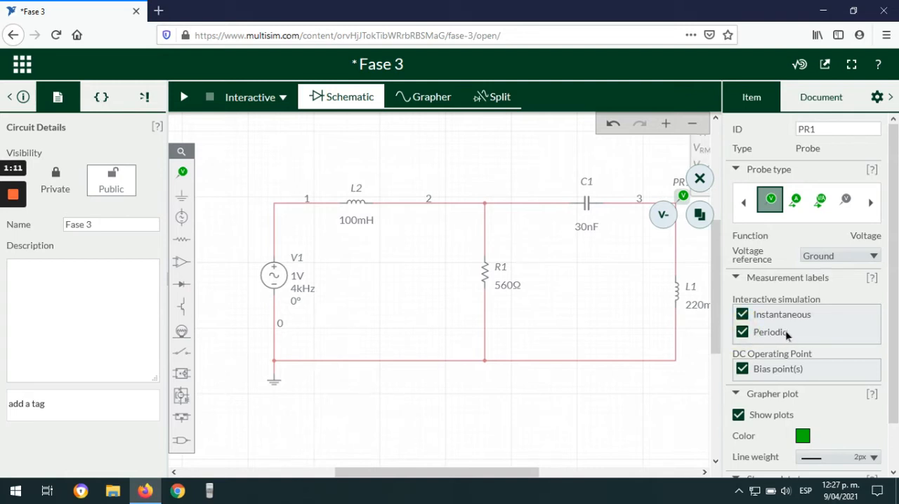
left_click(742, 315)
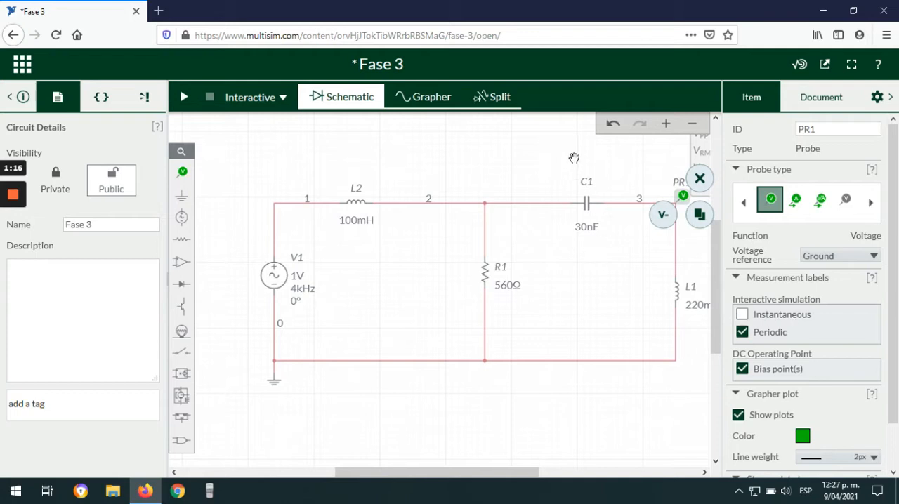
left_click(636, 155)
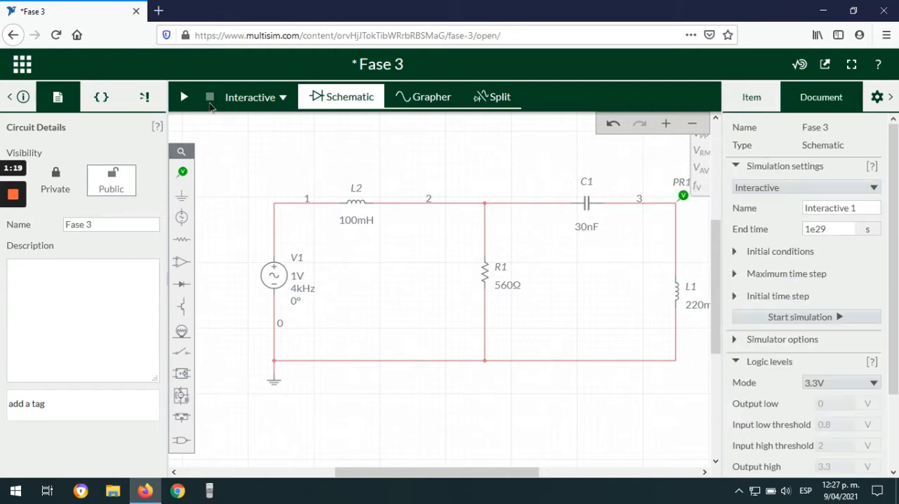
Step: Run the interactive simulation, examine the periodic voltage readings of the node 3 probe, and stop the simulation
left_click(185, 98)
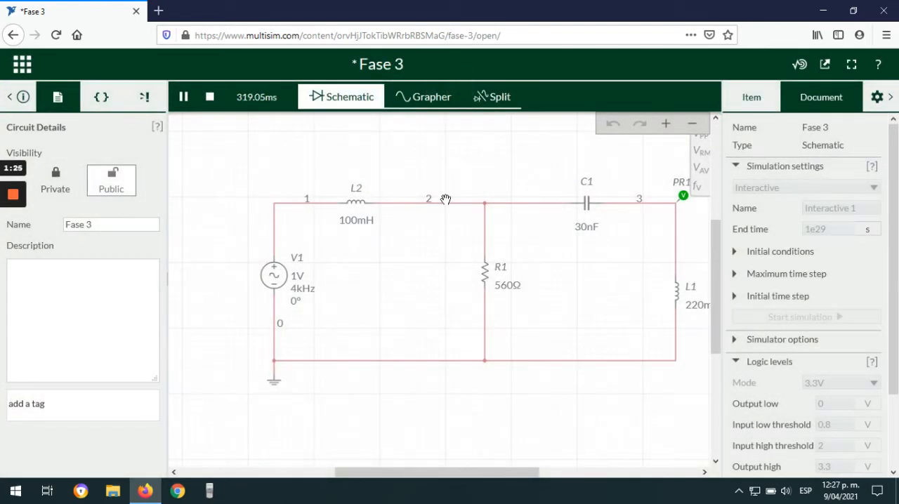
left_click(890, 98)
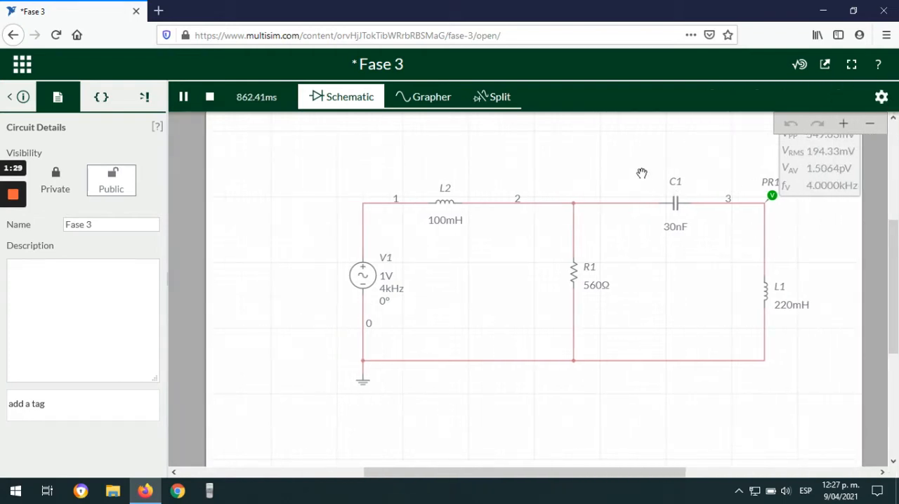
left_click_drag(615, 155, 528, 215)
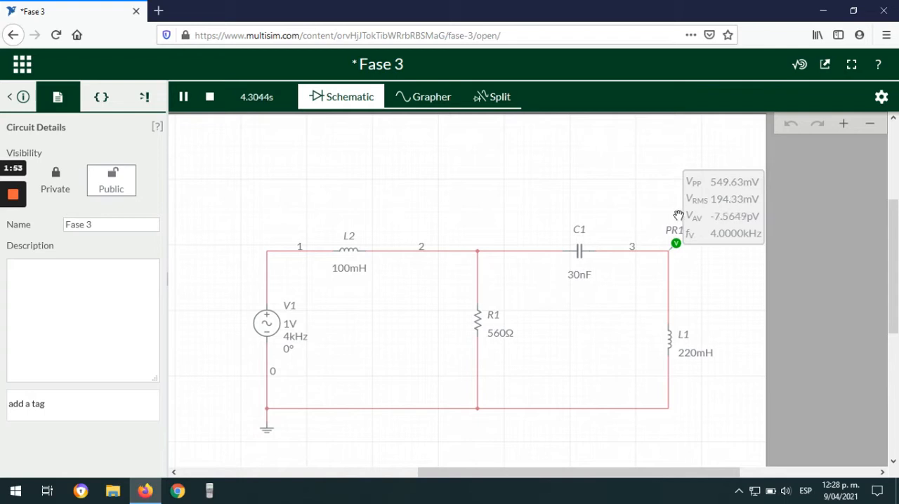
mouse_move(644, 317)
left_mouse_down()
mouse_move(635, 330)
mouse_move(632, 311)
left_mouse_up()
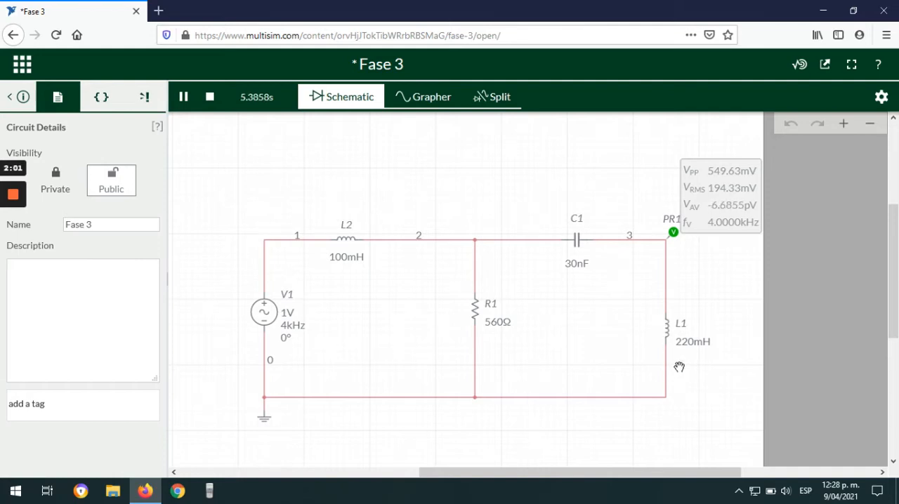
left_click(210, 98)
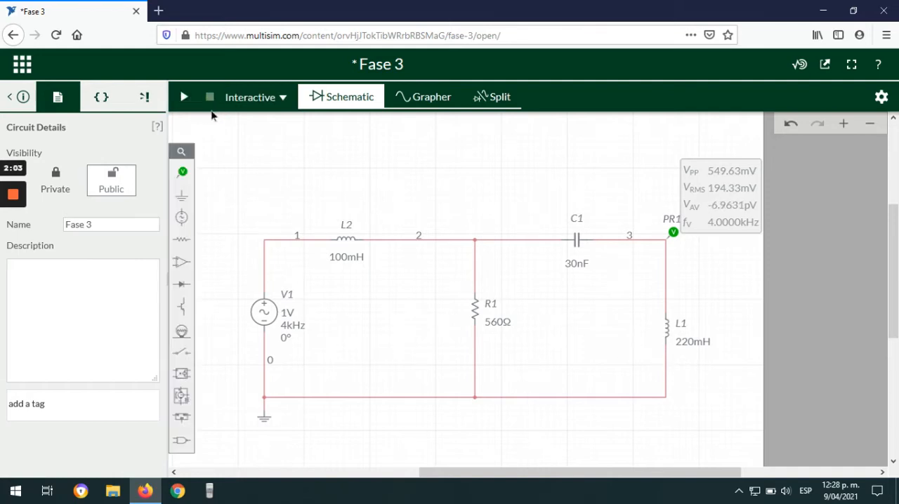
Step: Place a second voltage probe on node 1 at the corner above source V1, and hide the circuit details
left_click(179, 174)
left_click(233, 200)
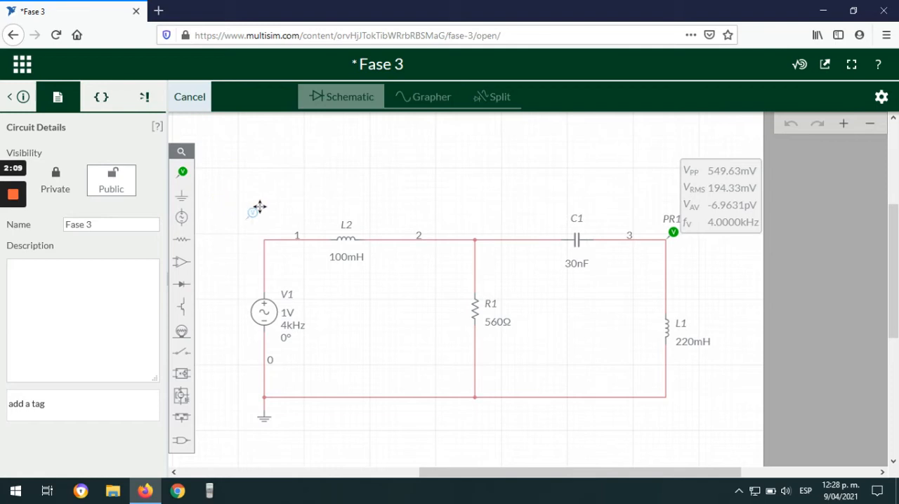
left_click(271, 232)
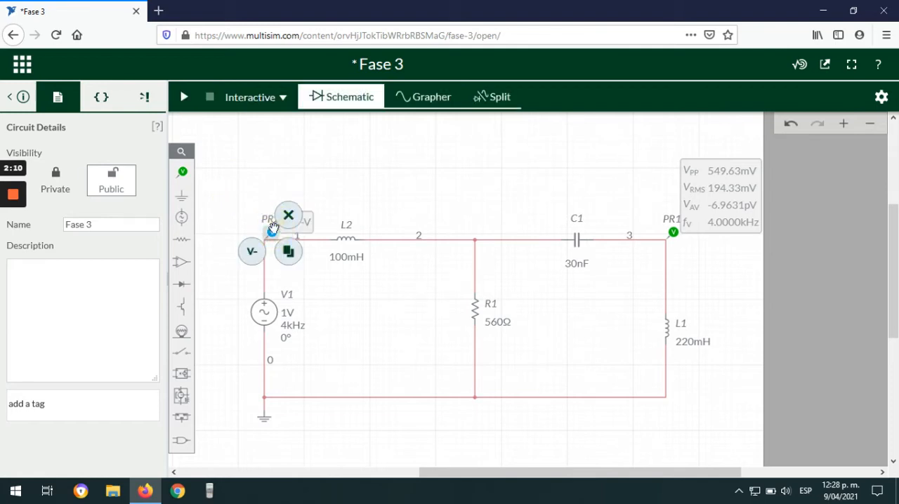
left_click(248, 179)
left_click(8, 97)
left_click(329, 173)
left_click_drag(328, 172, 279, 196)
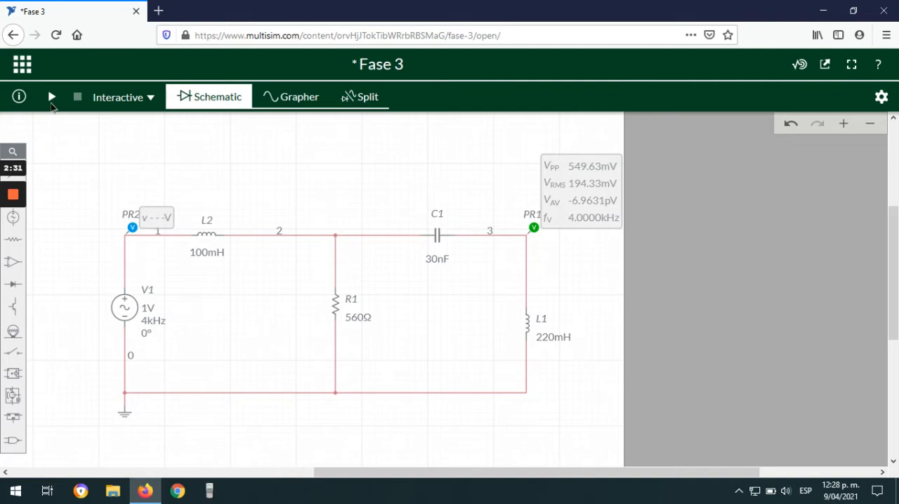
Step: Set probe PR2 to show periodic measurements instead of instantaneous ones, and close its settings
left_click(132, 228)
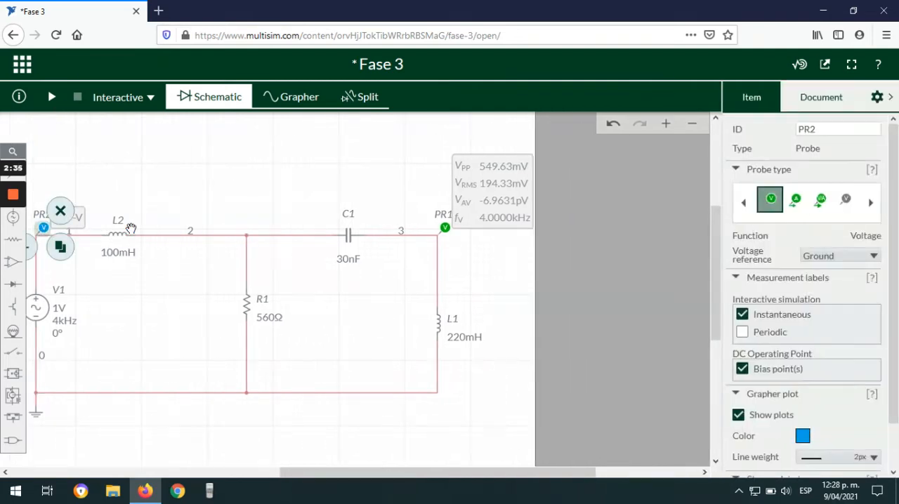
left_click(742, 332)
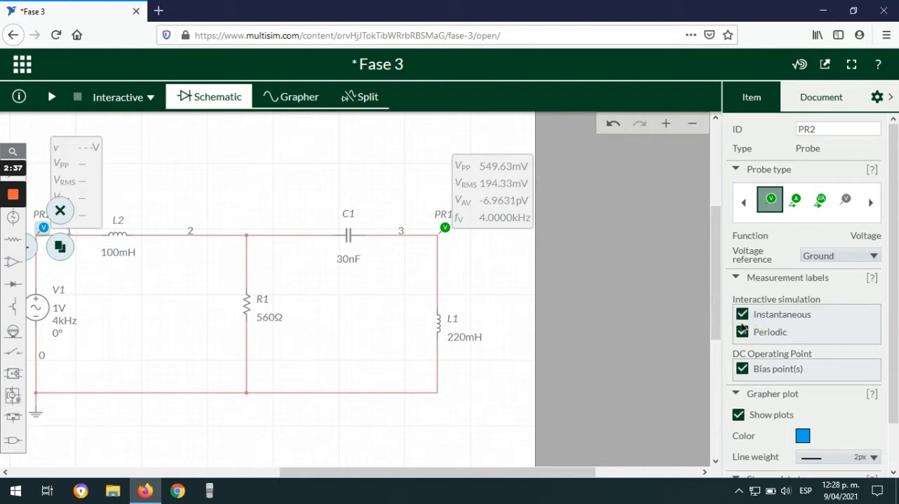
left_click(742, 314)
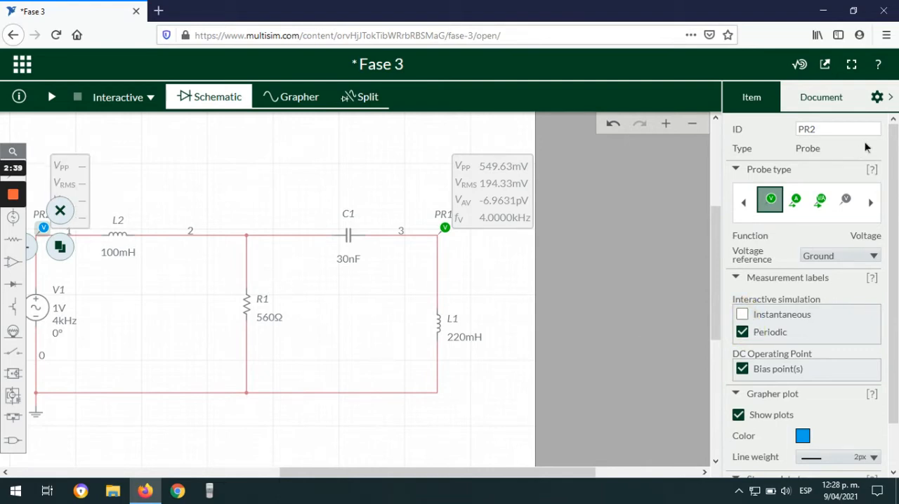
left_click(889, 102)
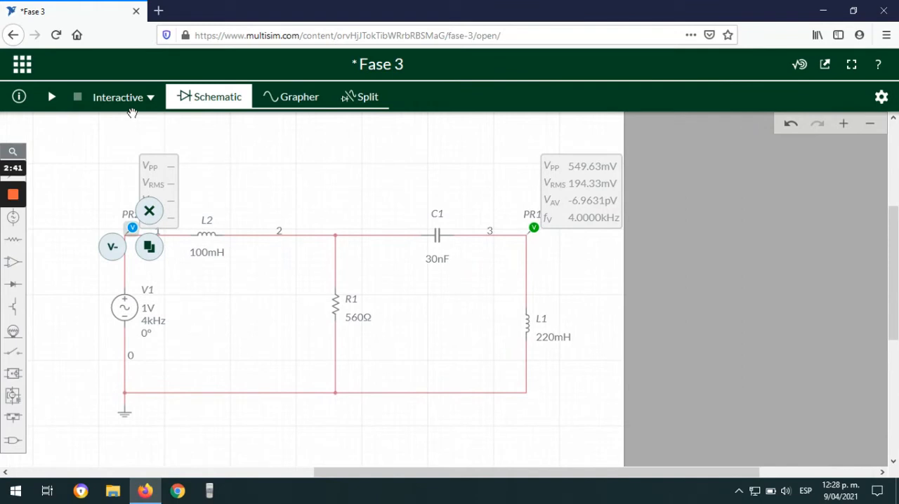
Step: Run the interactive simulation, show the probe signals in the Grapher, and set the trigger mode to Auto
left_click(52, 98)
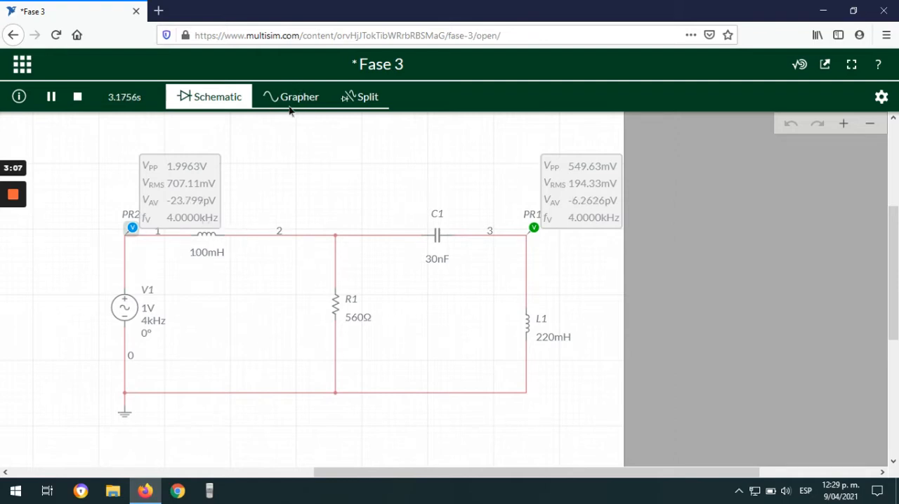
left_click(290, 104)
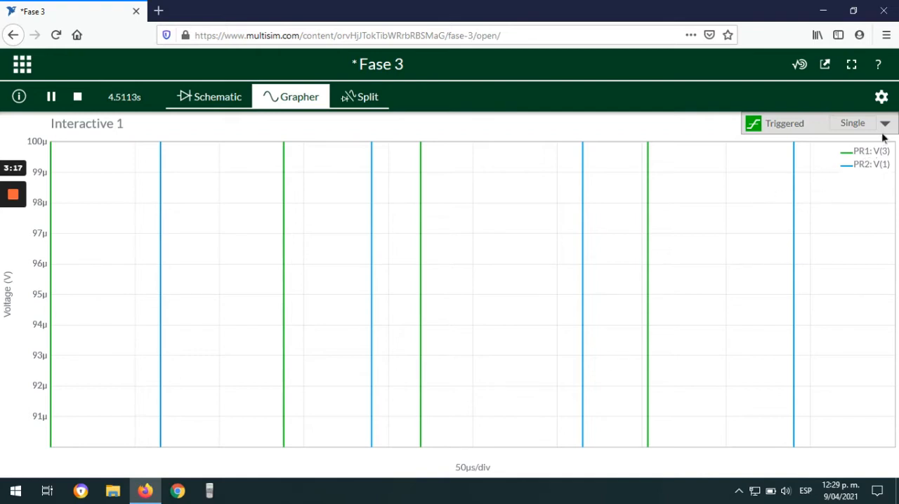
left_click(777, 125)
left_click(884, 124)
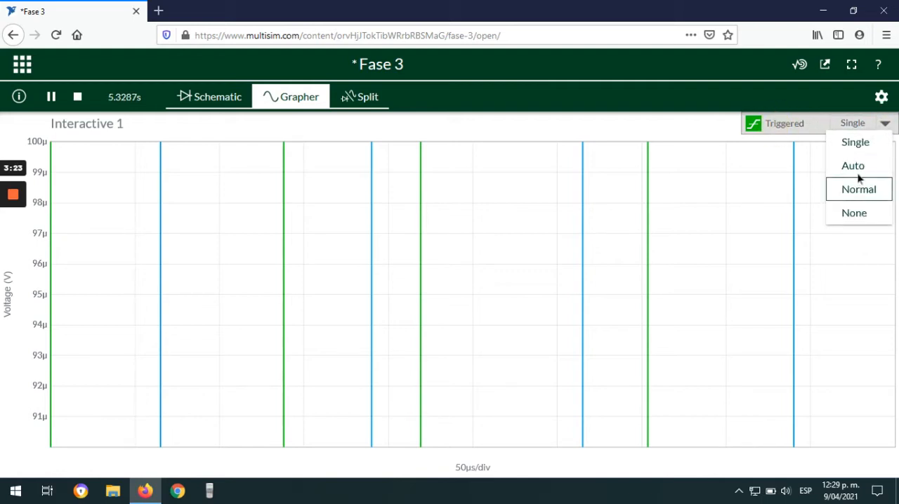
left_click(856, 167)
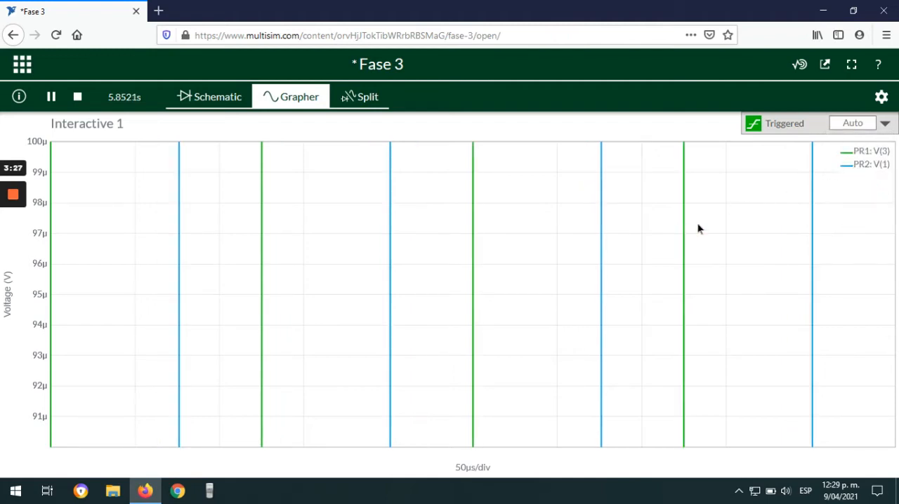
Step: Open the graph's settings at the axes options
left_click(881, 98)
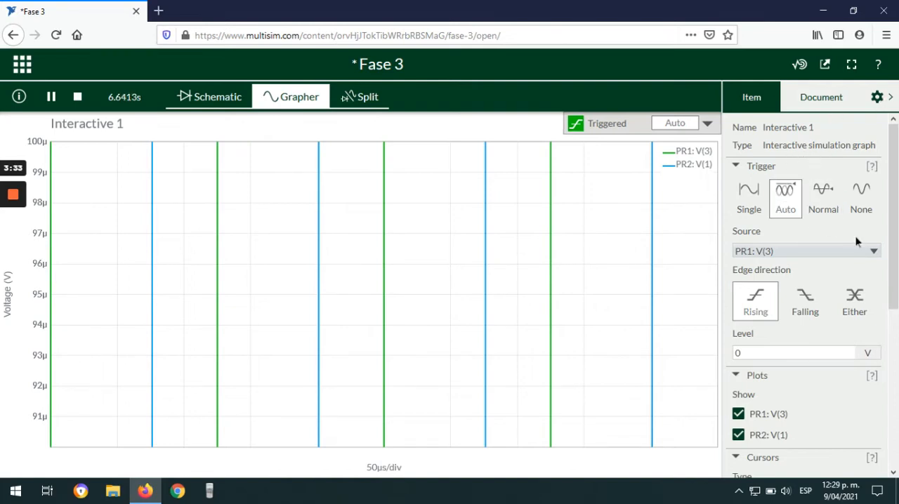
scroll(816, 273, "down", 2)
scroll(814, 270, "down", 2)
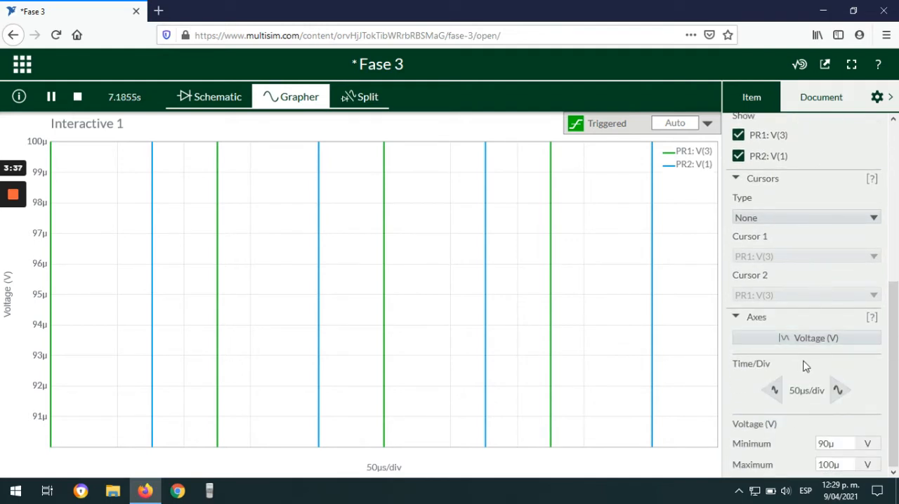
Step: Try other time scales for the graph, including 20 µs/div, and return it to 50 µs/div
left_click(839, 388)
left_click(772, 391)
left_click(771, 393)
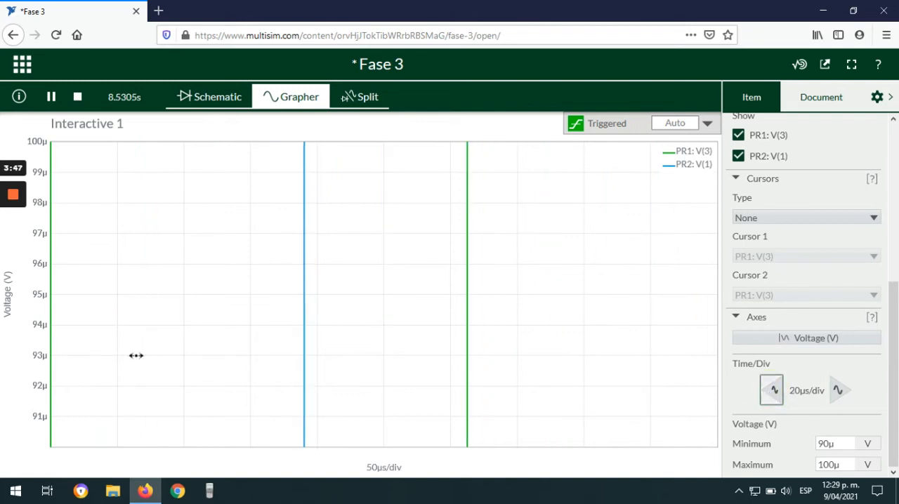
left_click(839, 389)
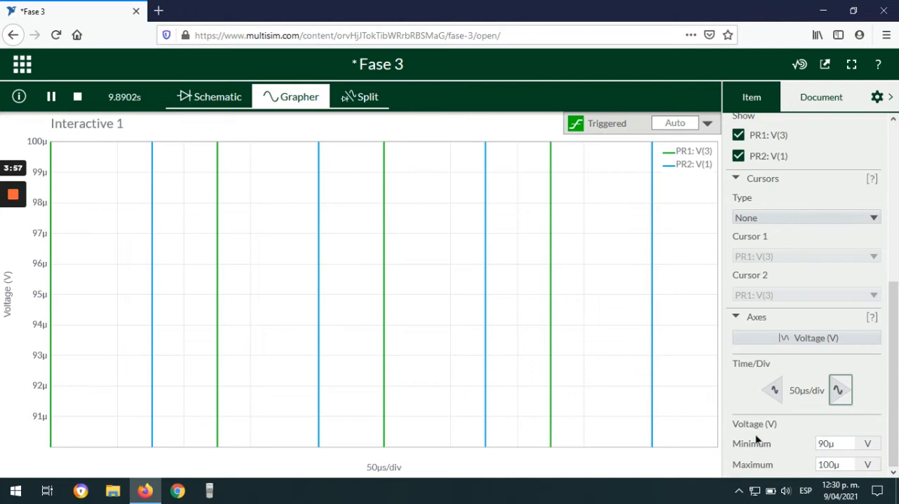
Step: Set the graph's voltage axis to a minimum of -1 V and a maximum of 1 V
left_click(828, 443)
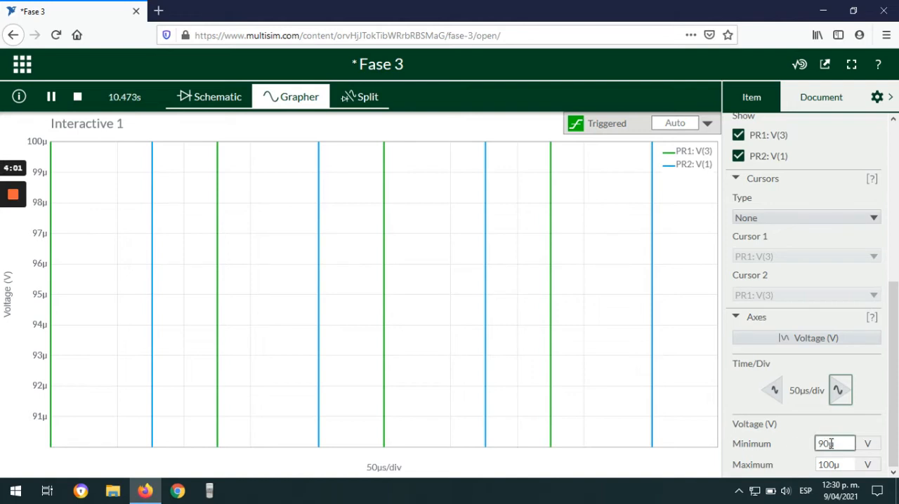
double_click(833, 443)
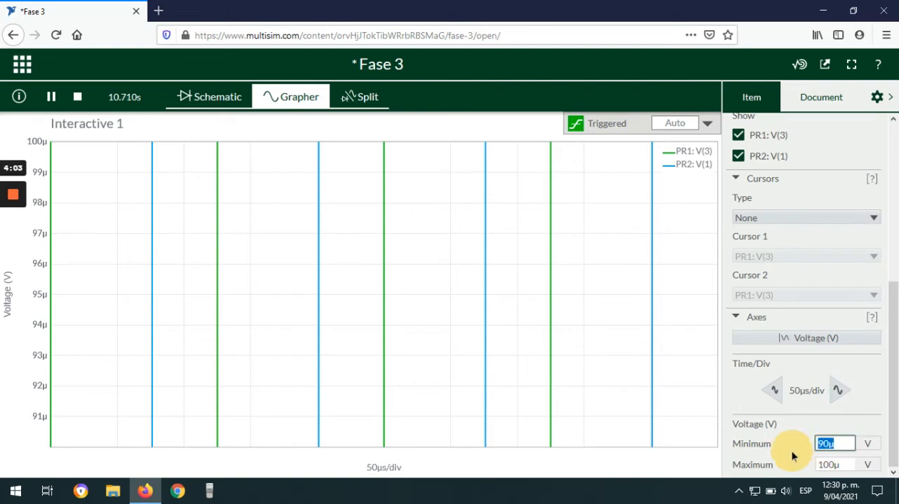
type("-")
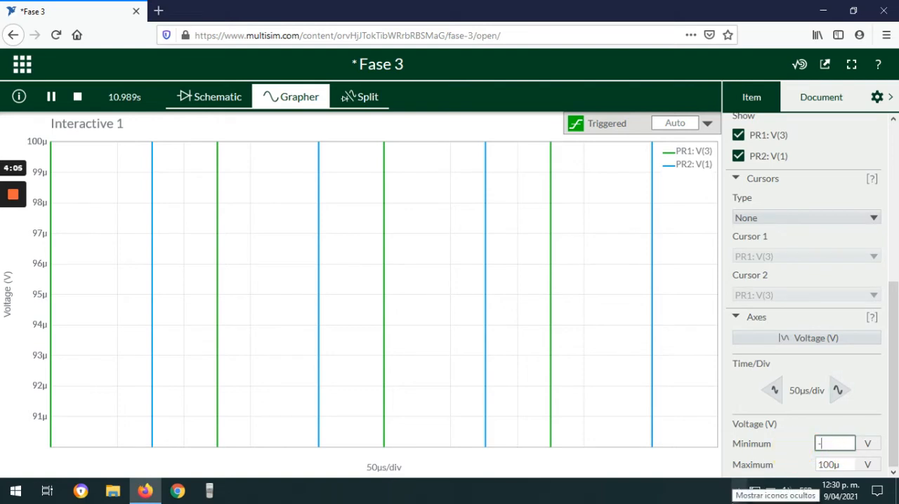
type("1")
left_click_drag(848, 465, 810, 469)
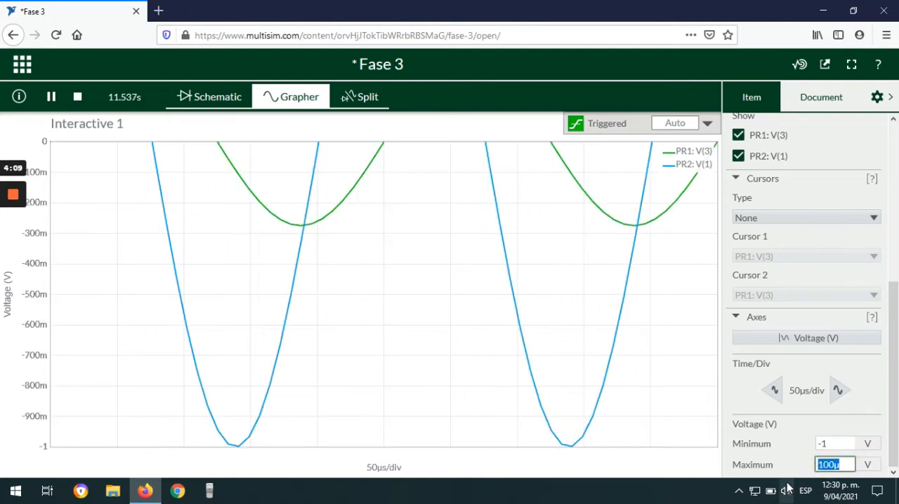
type("1")
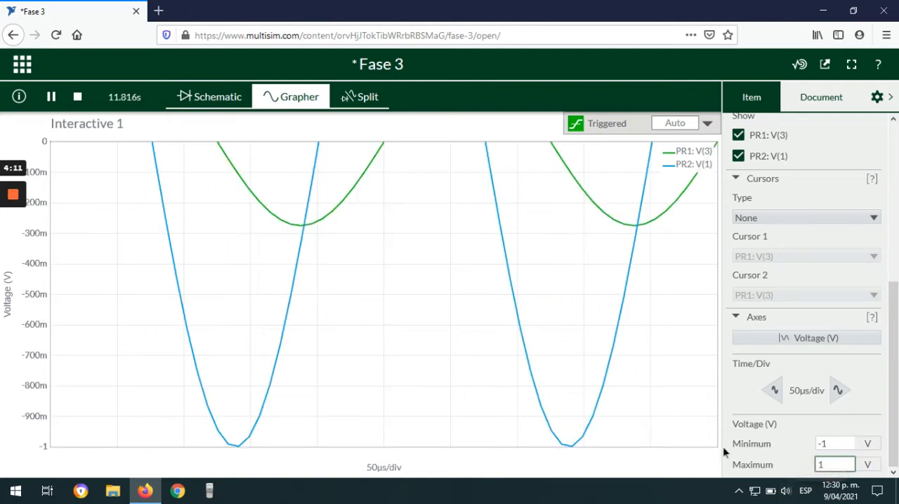
left_click(805, 437)
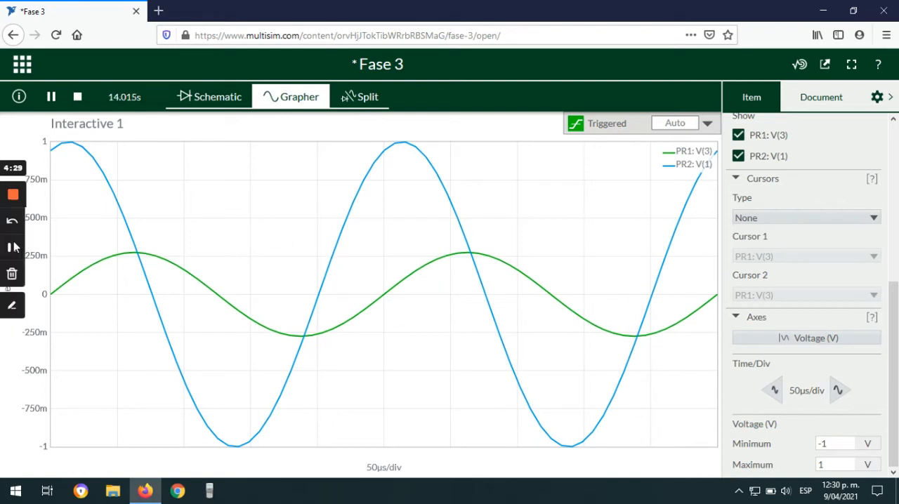
Step: Set the graph's voltage axis to a minimum of -1.5 V and a maximum of 1.5 V
left_click(839, 464)
left_click(837, 443)
double_click(835, 443)
left_click(836, 442)
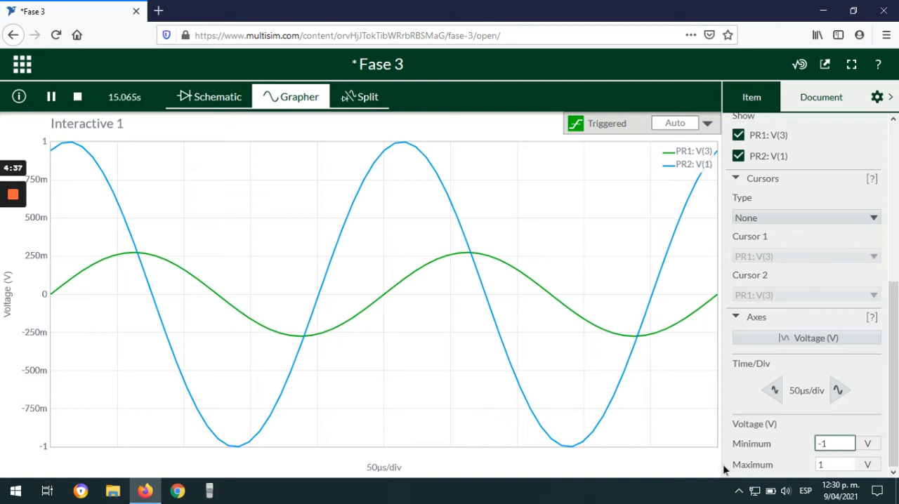
type(".5")
left_click(848, 464)
left_click(847, 465)
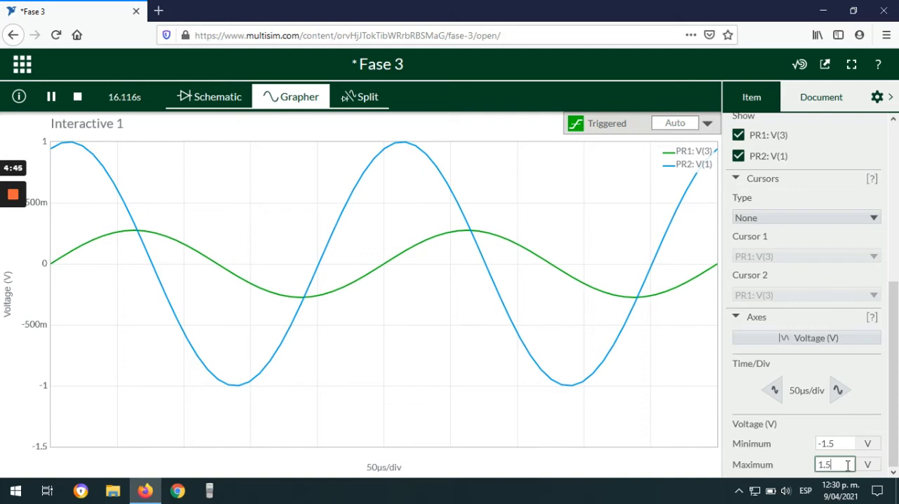
left_click(737, 396)
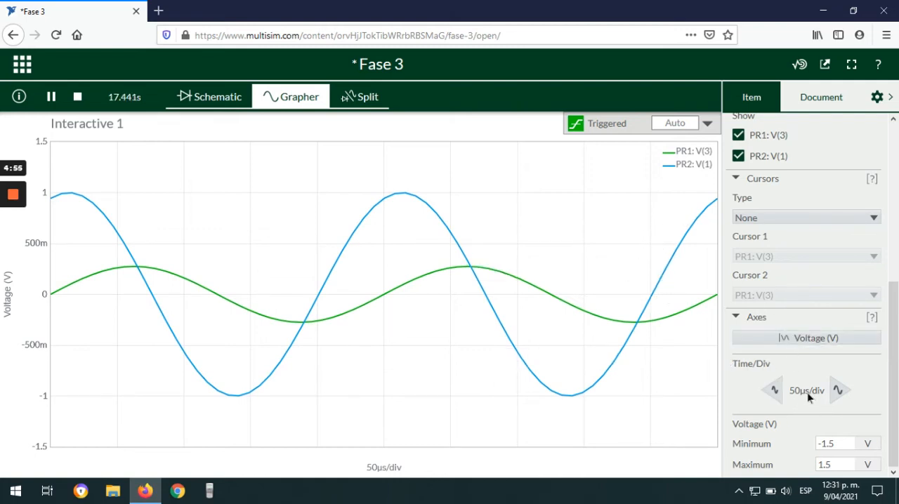
Step: Try coarser time scales up to 500 µs/div for the graph and return it to 50 µs/div
left_click(839, 392)
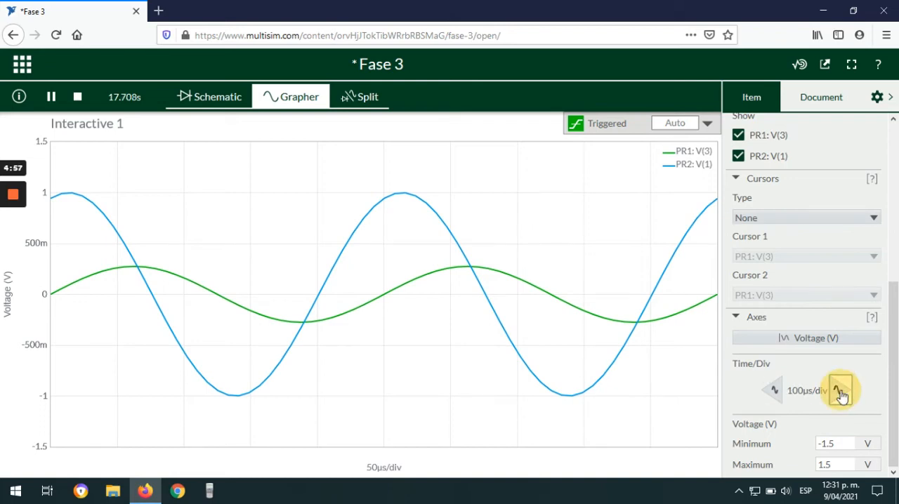
left_click(840, 392)
left_click(840, 391)
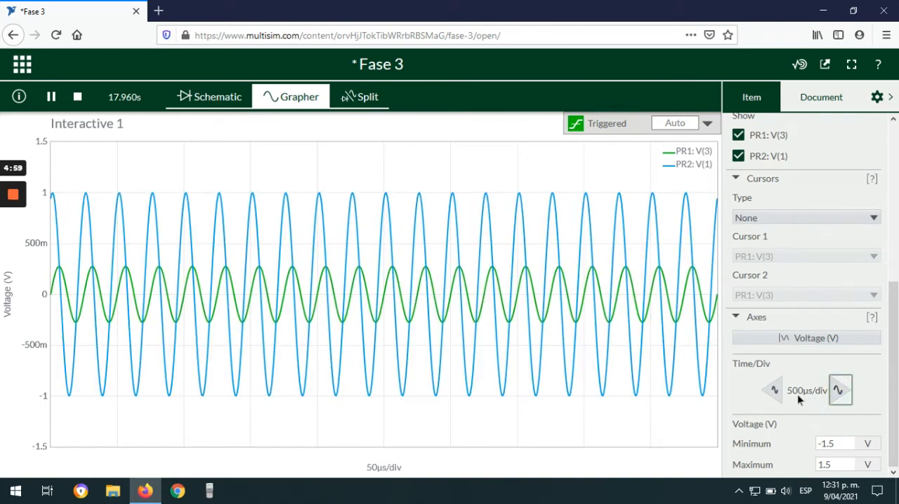
left_click(774, 393)
left_click(774, 394)
left_click(774, 393)
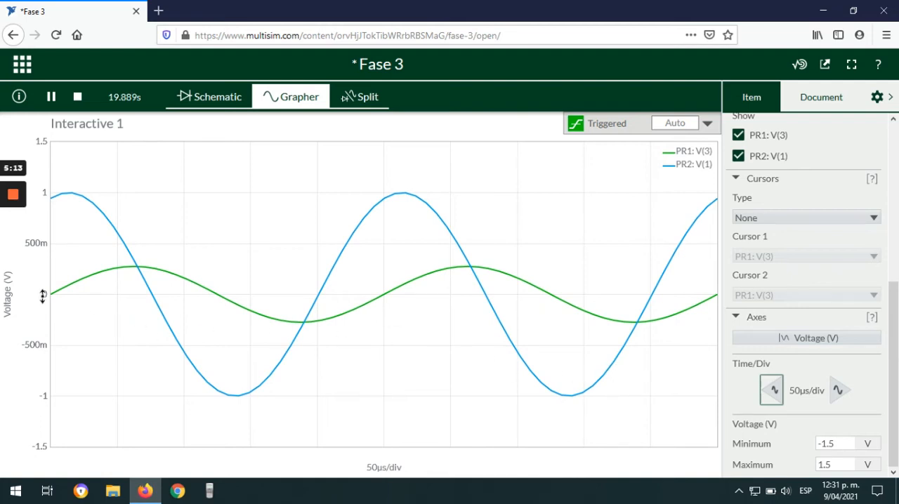
Step: Turn on X Axis cursors for the graph and assign Cursor 1 to PR2: V(1)
mouse_move(317, 298)
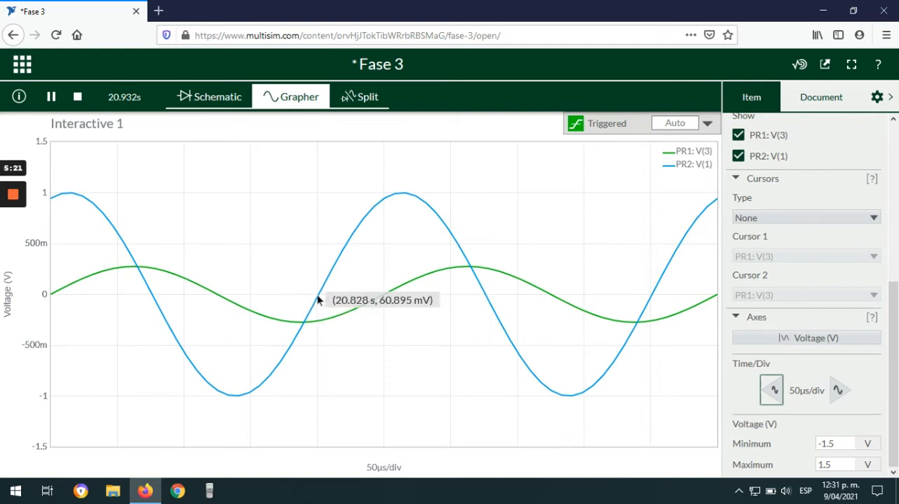
mouse_move(382, 296)
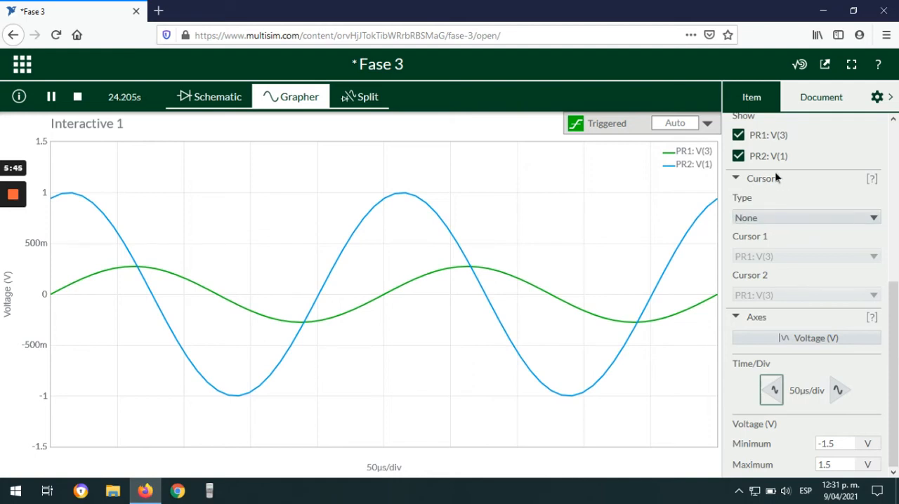
left_click(757, 222)
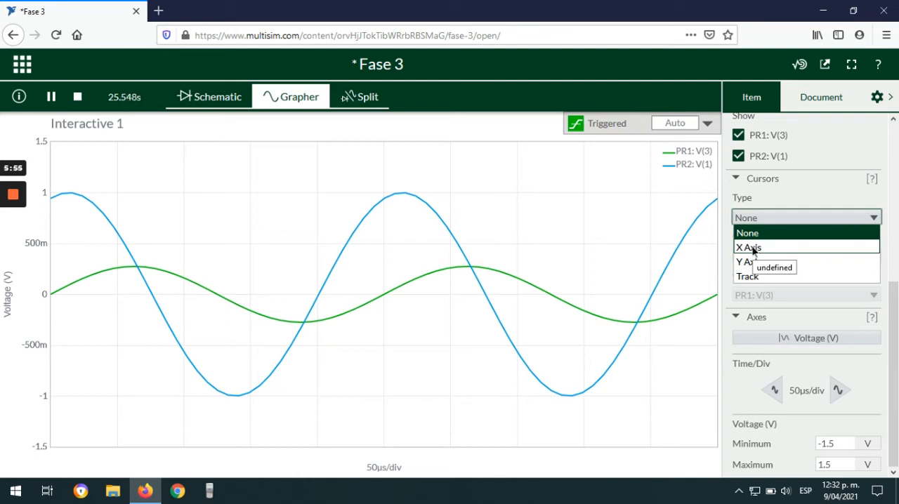
left_click(753, 249)
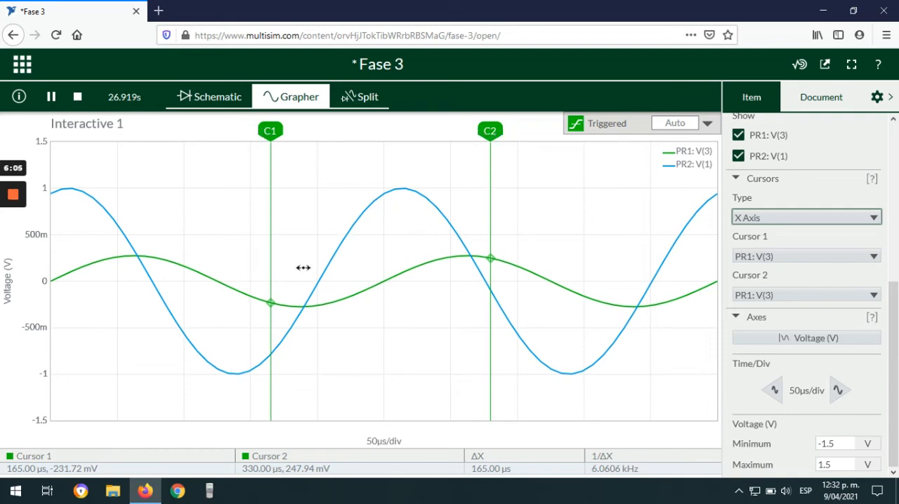
mouse_move(462, 259)
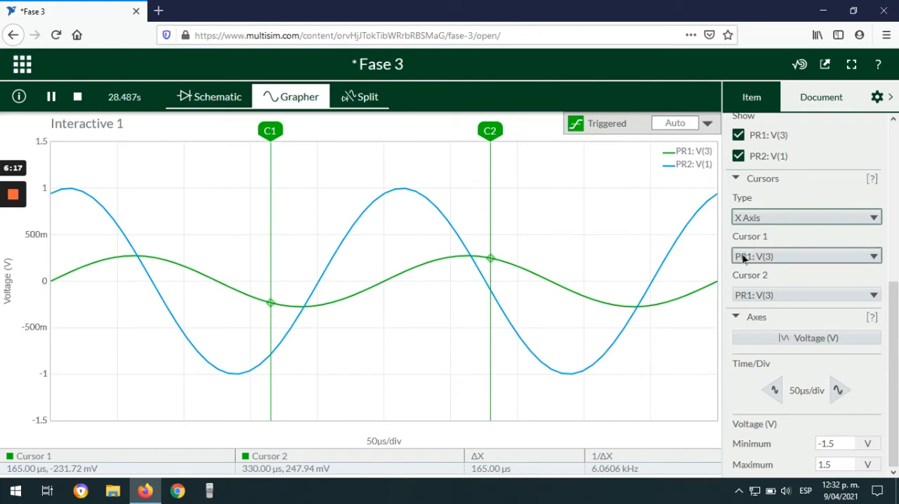
left_click(777, 257)
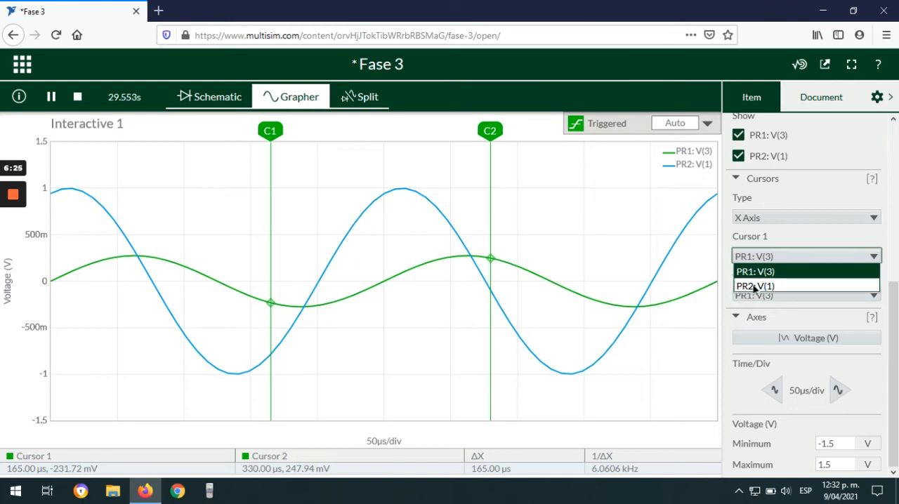
left_click(755, 286)
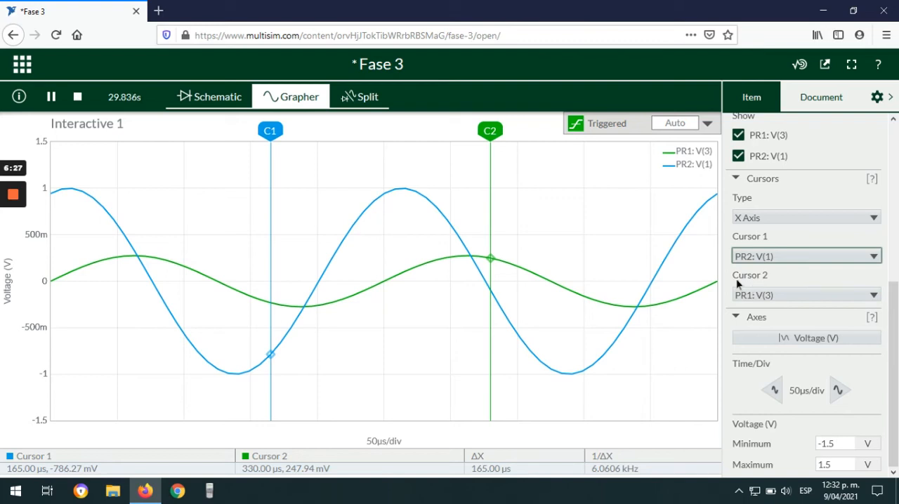
Step: Place Cursor 1 on the blue wave's rising zero crossing at about 201 µs and Cursor 2 on the green wave's at about 250 µs
left_click_drag(258, 131, 294, 138)
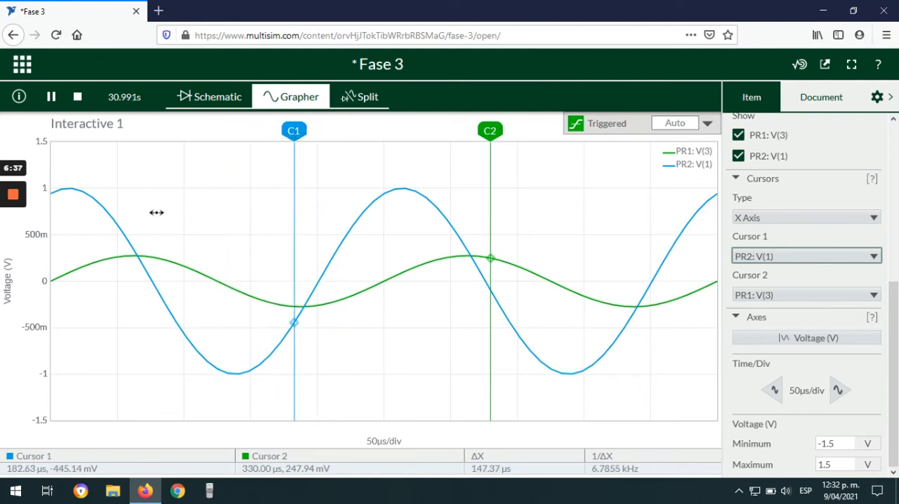
left_click_drag(294, 131, 319, 130)
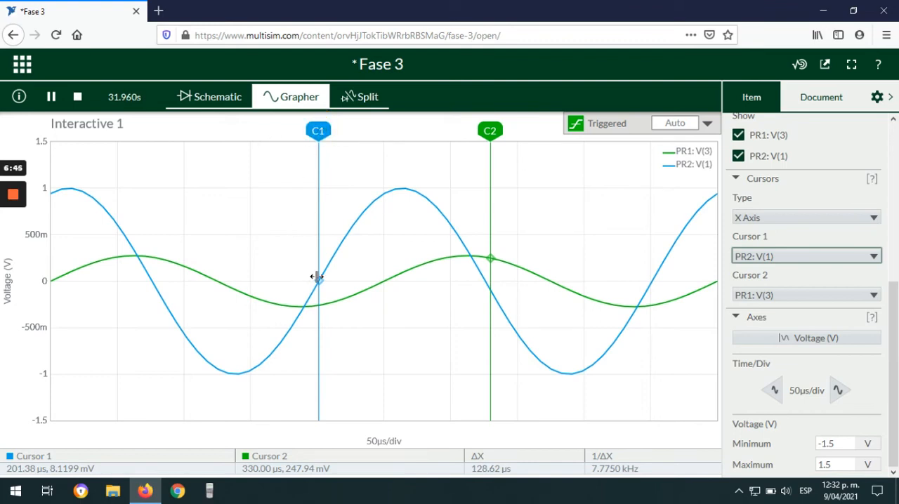
left_click_drag(492, 128, 383, 155)
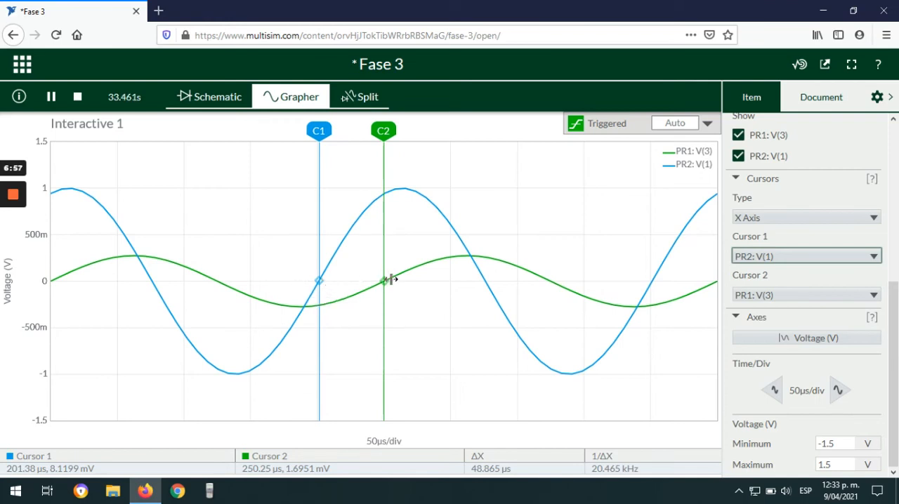
Step: Switch to the calculator, move it clear of the cursor readings, and start the phase shift expression with 360×
left_click(215, 497)
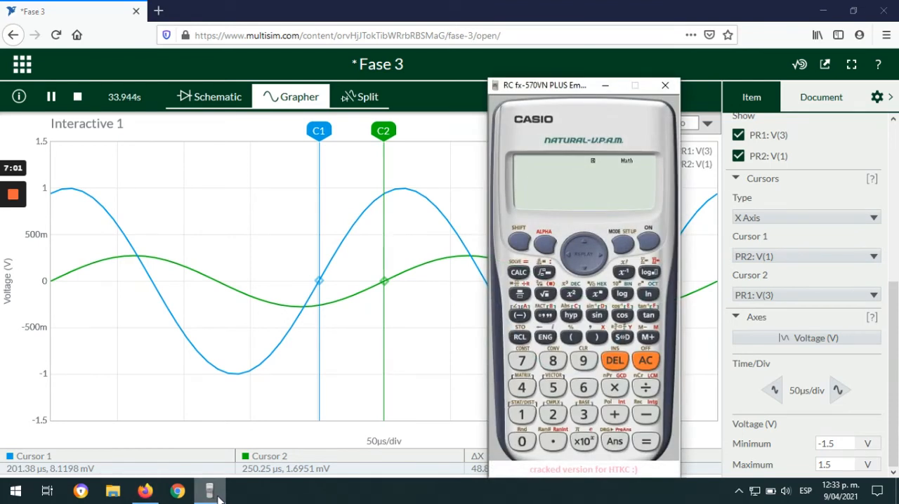
left_click_drag(587, 85, 686, 68)
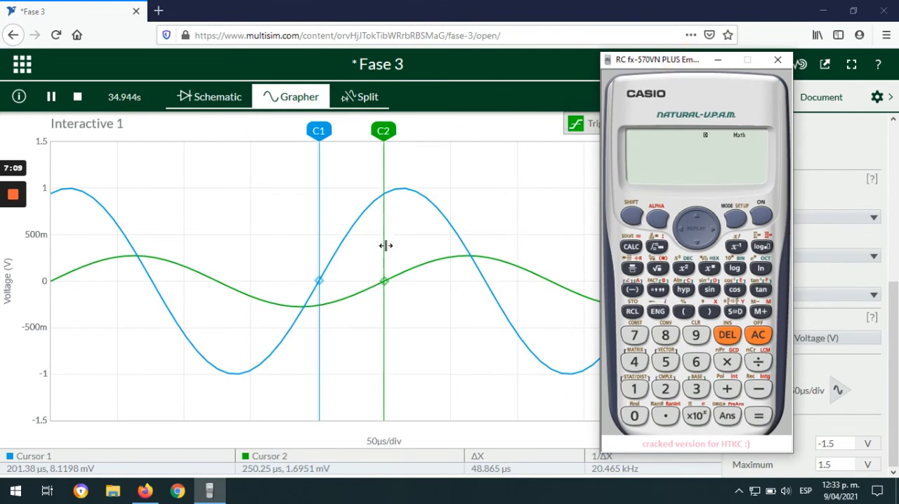
left_click(696, 389)
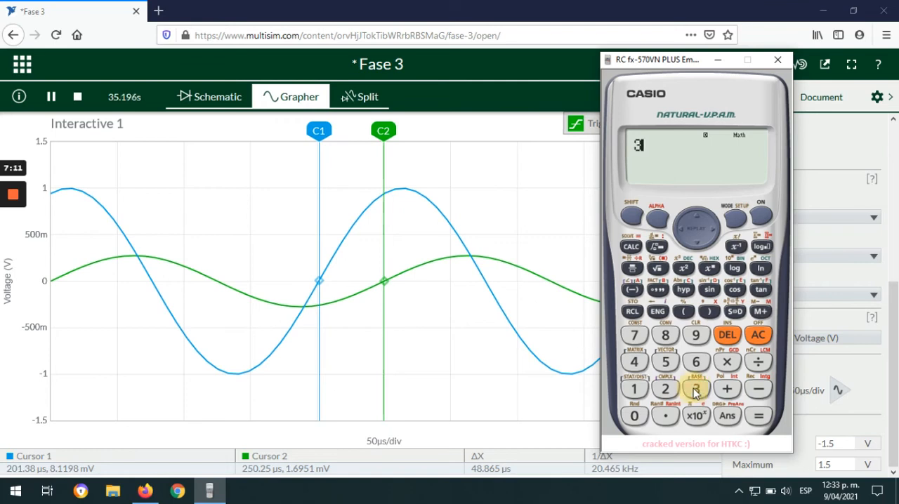
left_click(696, 362)
left_click(634, 415)
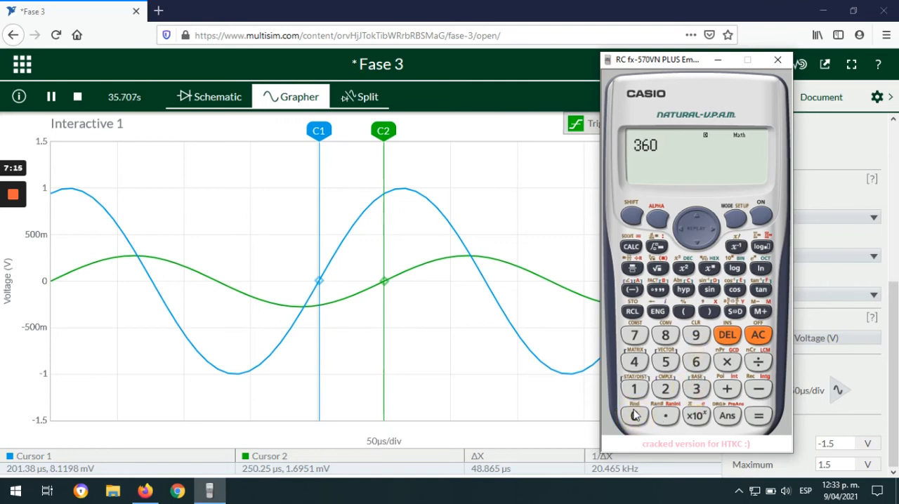
left_click(727, 361)
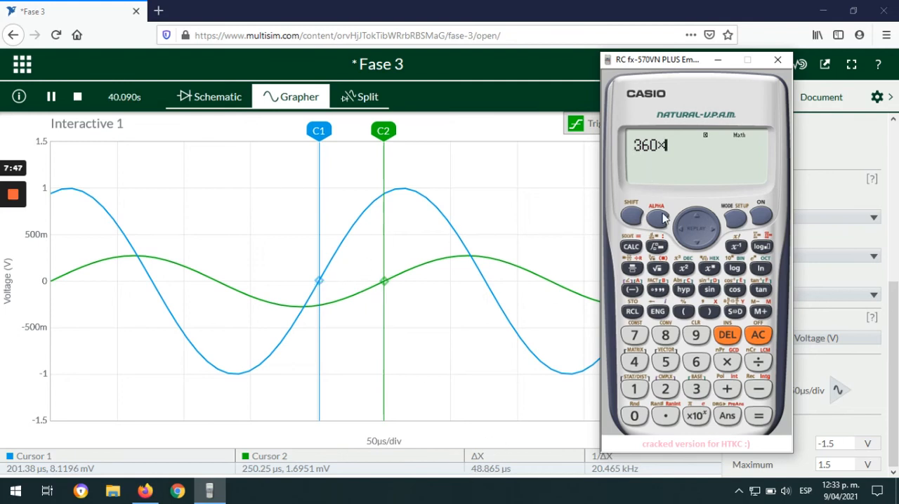
Step: Continue the calculator expression with the cursors' time difference, 48.865×10^-6, followed by a multiplication sign
left_click(633, 362)
left_click(664, 335)
left_click(667, 417)
left_click(665, 335)
left_click(696, 361)
left_click(669, 364)
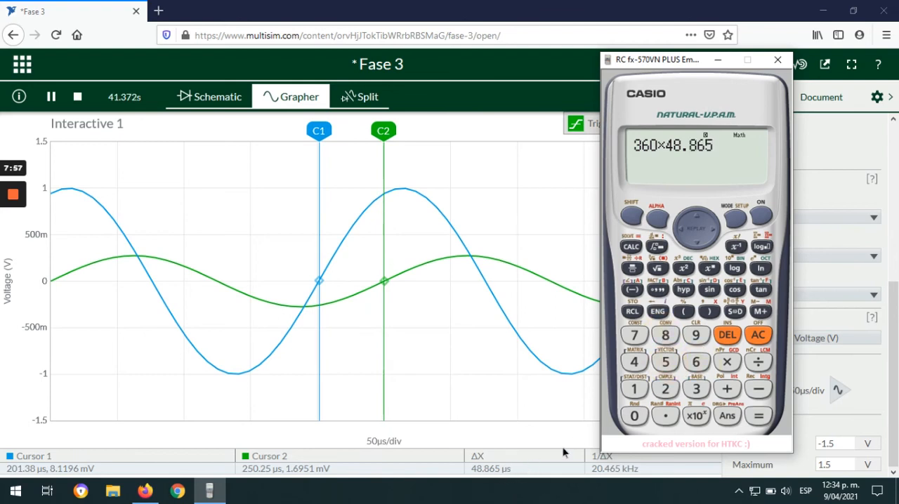
left_click(695, 416)
left_click(754, 390)
left_click(695, 362)
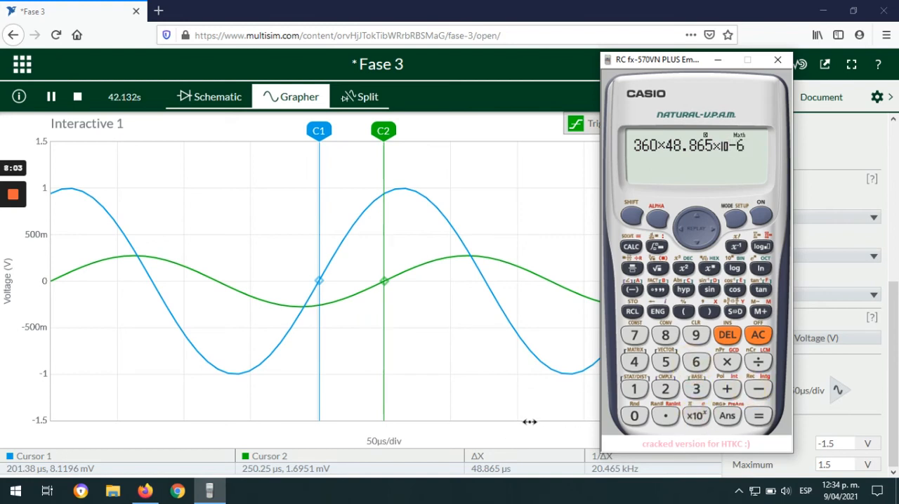
left_click(727, 362)
Step: Check the source frequency in the schematic and return to the Grapher with the calculator open
left_click(188, 96)
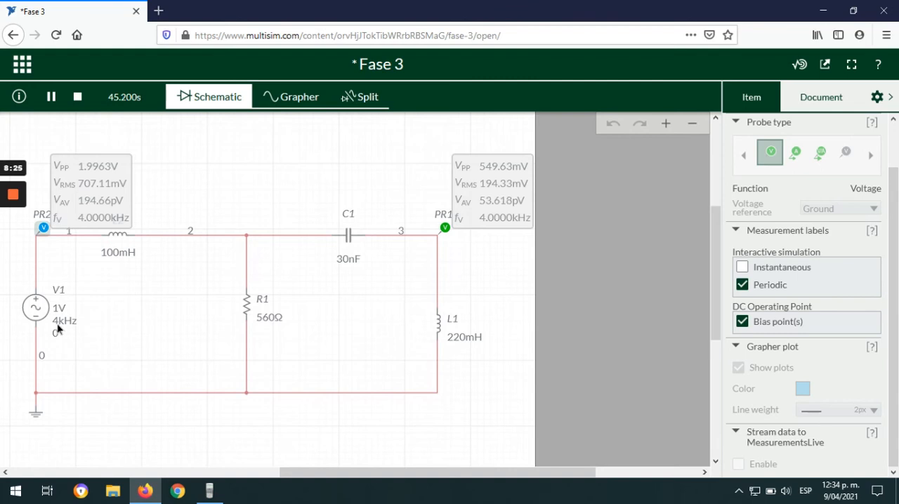
left_click(292, 96)
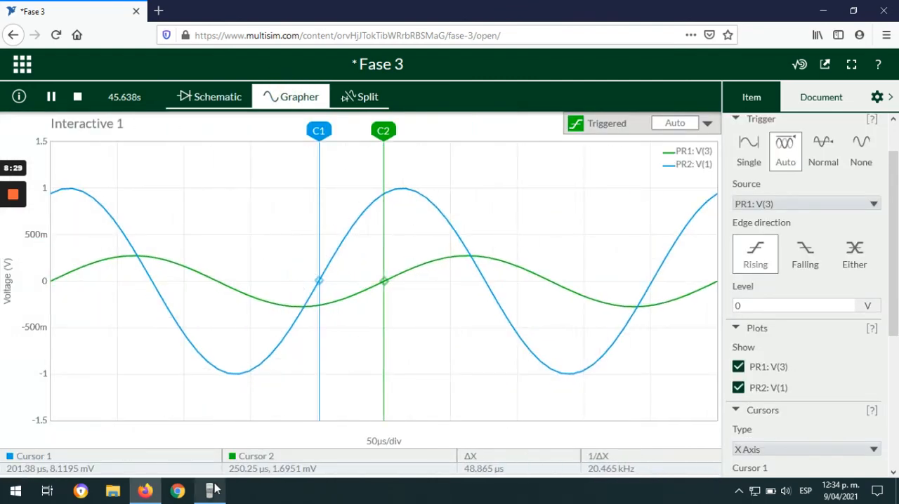
left_click(211, 491)
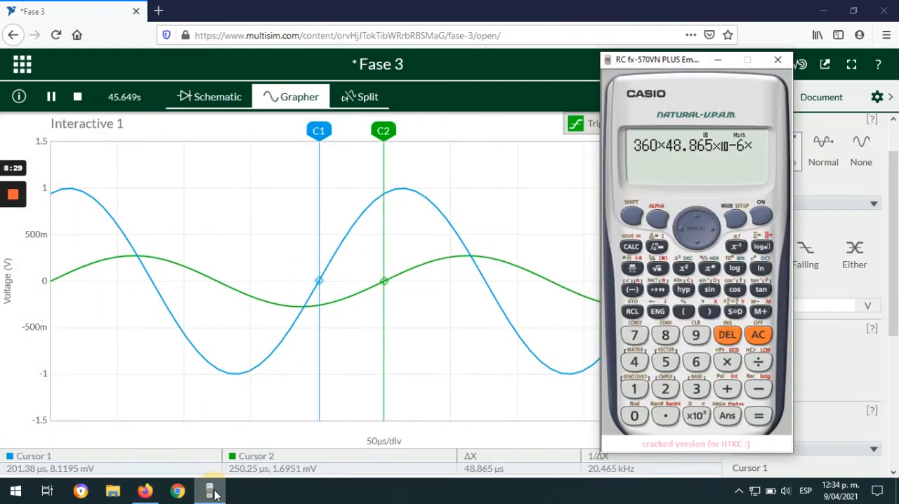
Step: Complete the phase shift expression with the frequency as 4000 and evaluate it
left_click(629, 363)
left_click(695, 416)
left_click(702, 389)
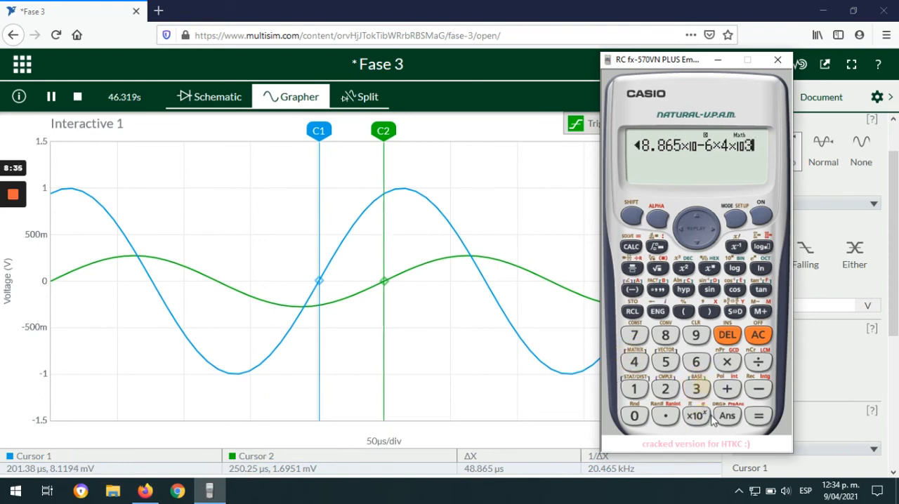
left_click(728, 335)
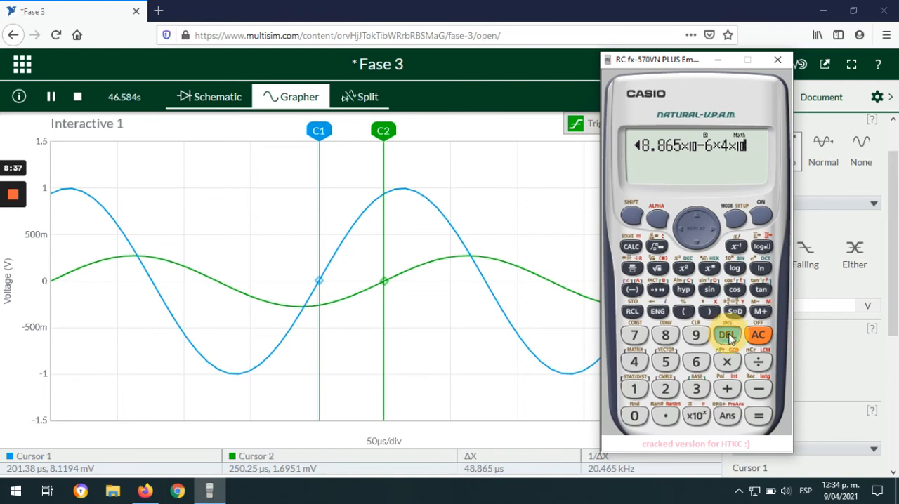
left_click(728, 336)
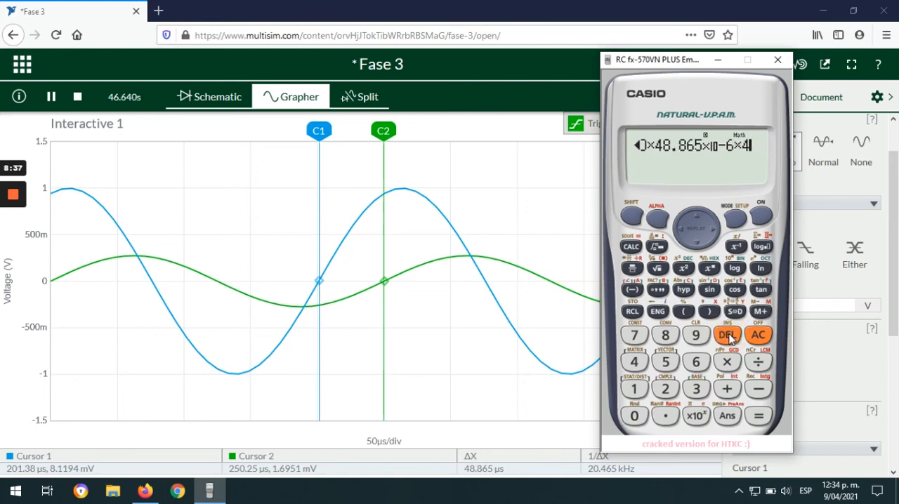
left_click(634, 415)
left_click(634, 415)
left_click(634, 416)
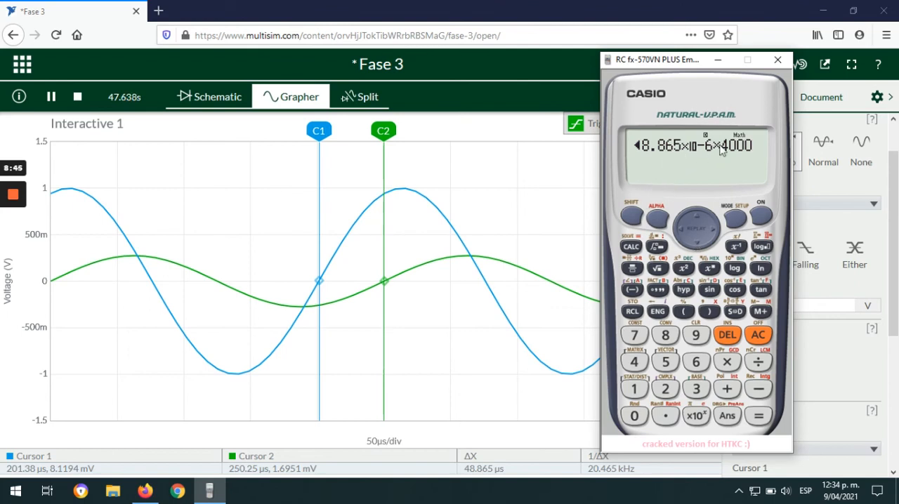
left_click(764, 419)
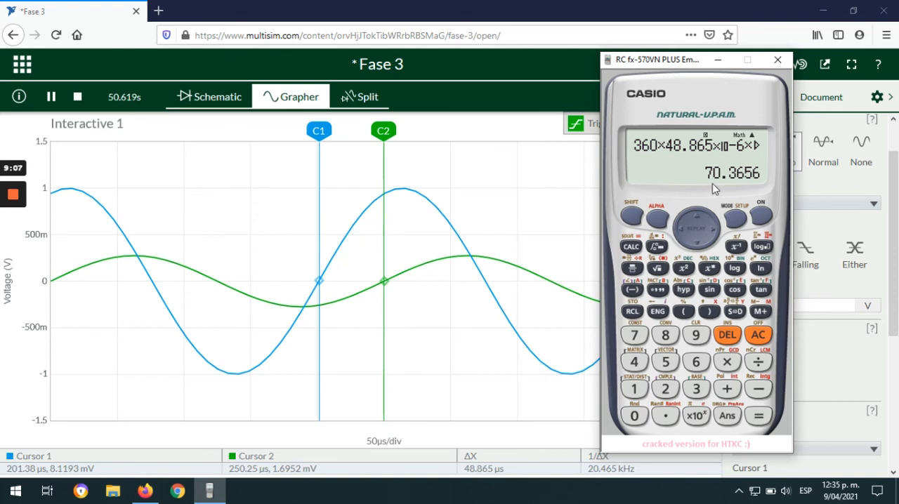
Step: Review the schematic's probe readings alongside the calculated phase shift and return to the Grapher
left_click(208, 98)
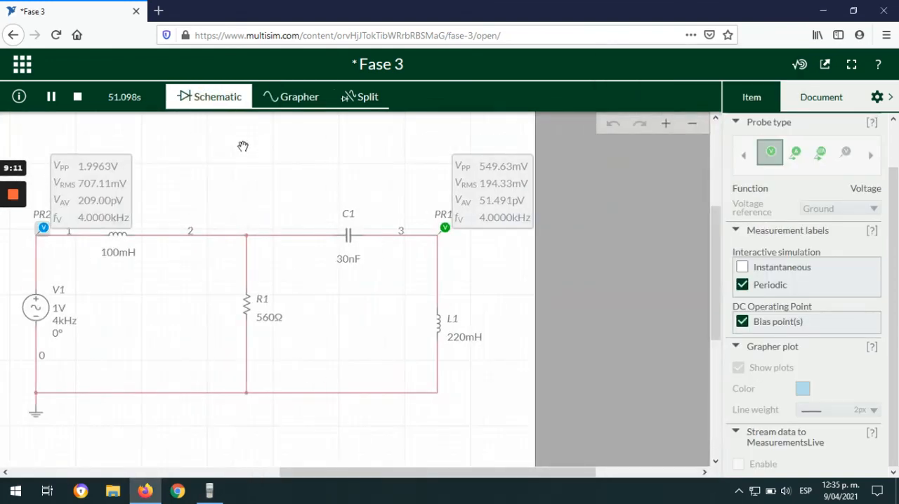
key("alt+Tab")
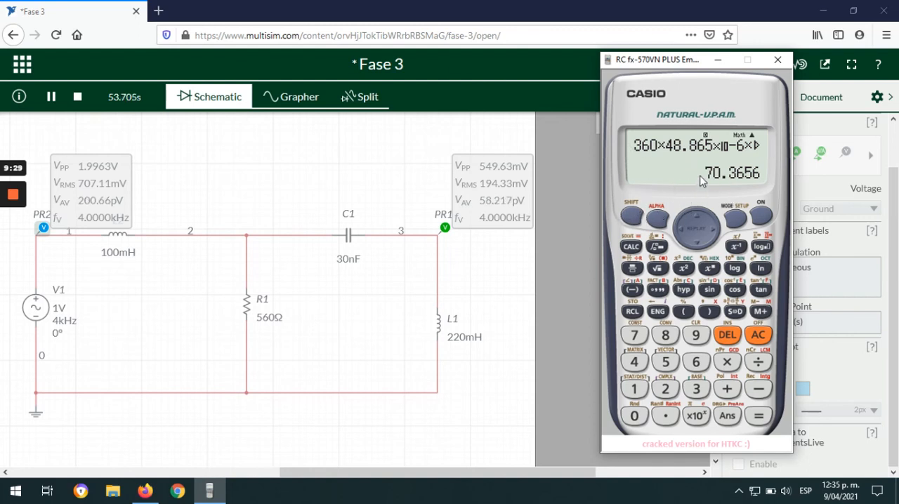
left_click(295, 100)
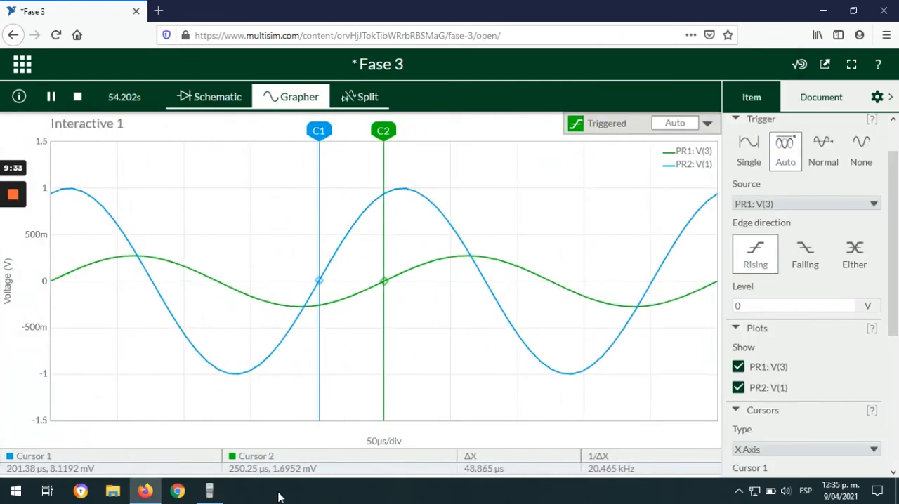